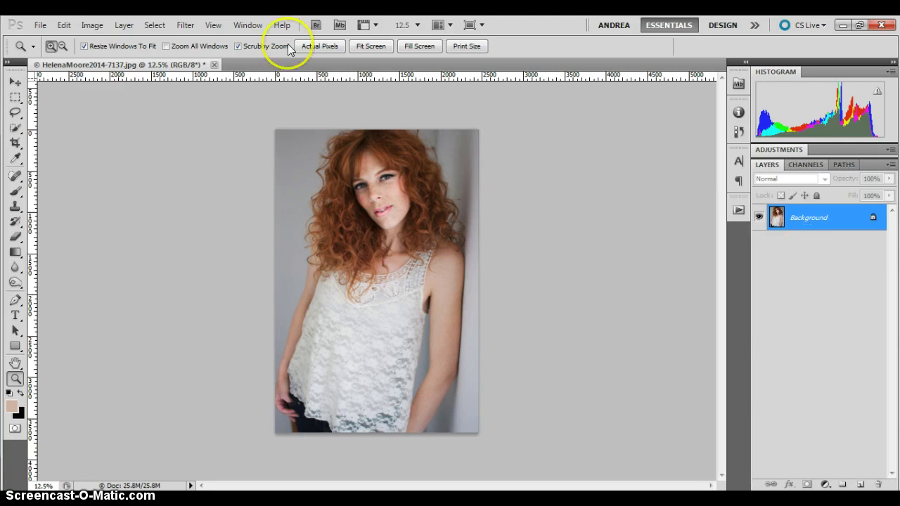
# Step: Duplicate the Background layer onto a new Layer 1 with Ctrl+J
pyautogui.click(248, 27)
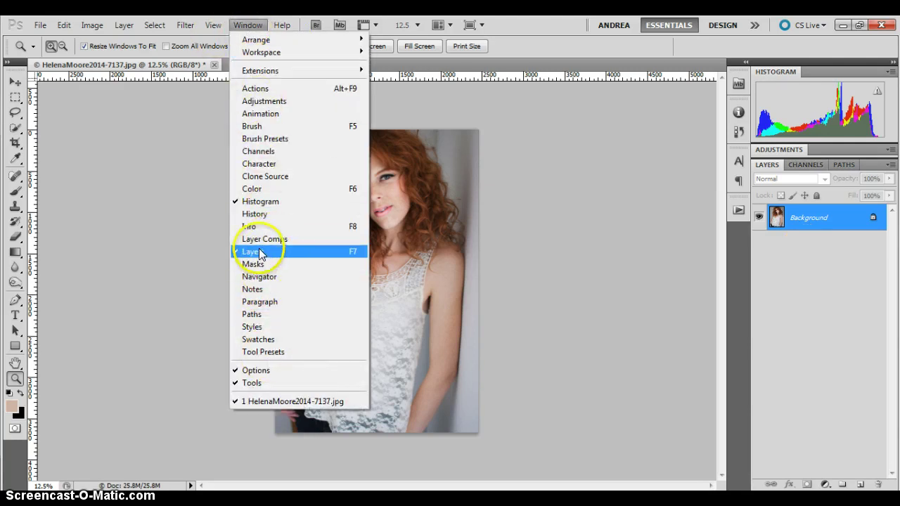
pyautogui.click(249, 24)
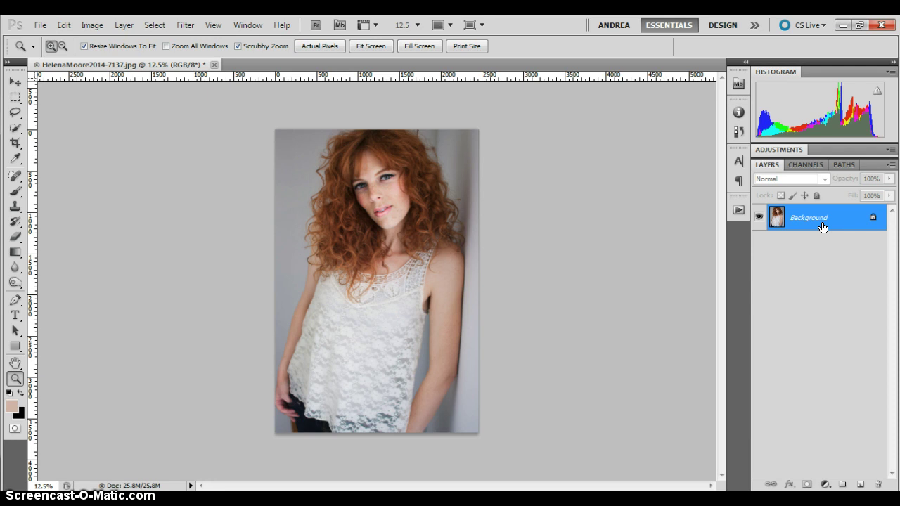
pyautogui.hotkey('ctrl', 'j')
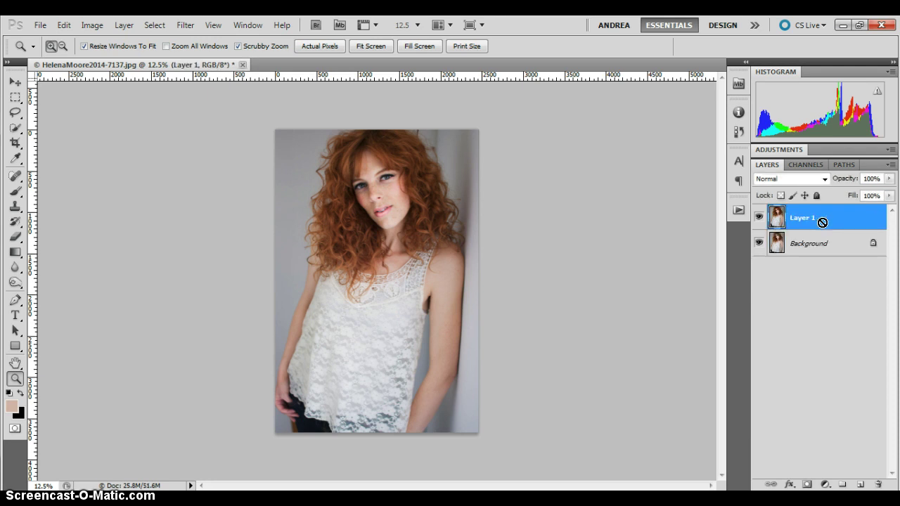
pyautogui.click(819, 224)
# Step: Zoom in on the underarm bra piece to 200%
pyautogui.click(427, 312)
pyautogui.click(372, 273)
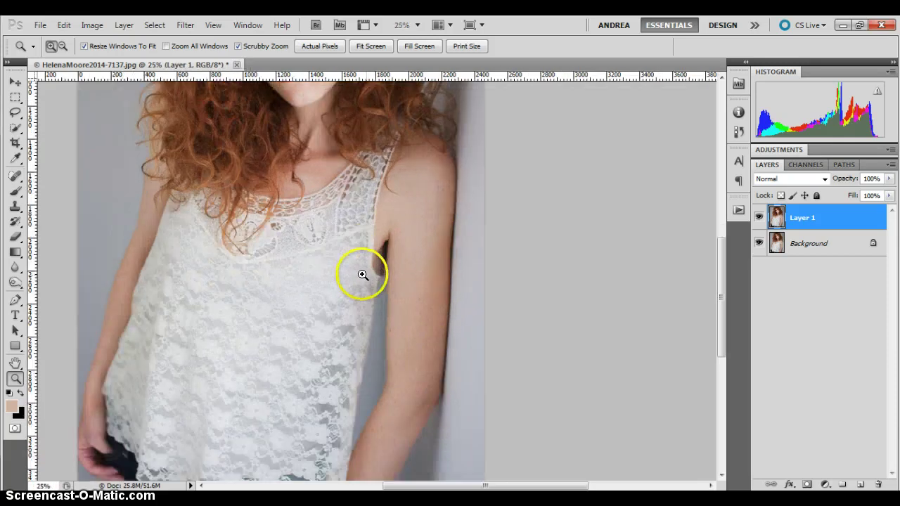
pyautogui.click(374, 275)
pyautogui.click(373, 273)
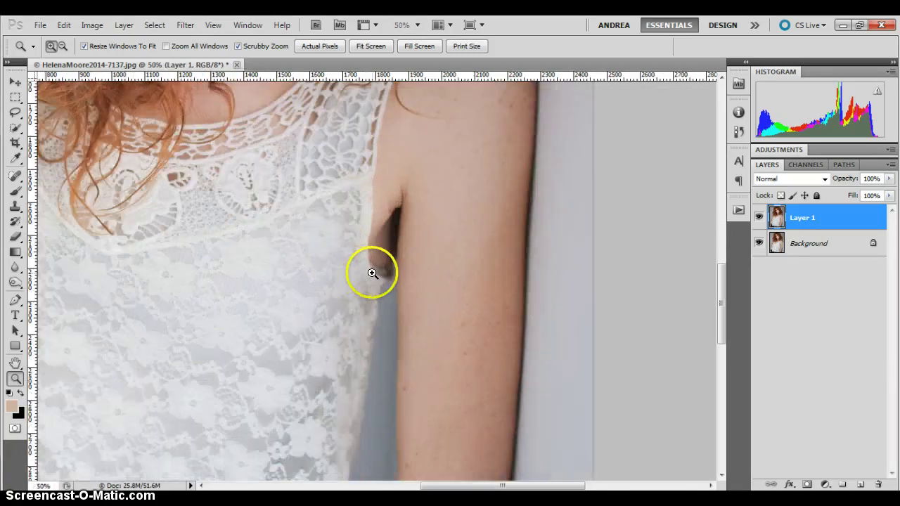
pyautogui.click(373, 274)
pyautogui.click(373, 274)
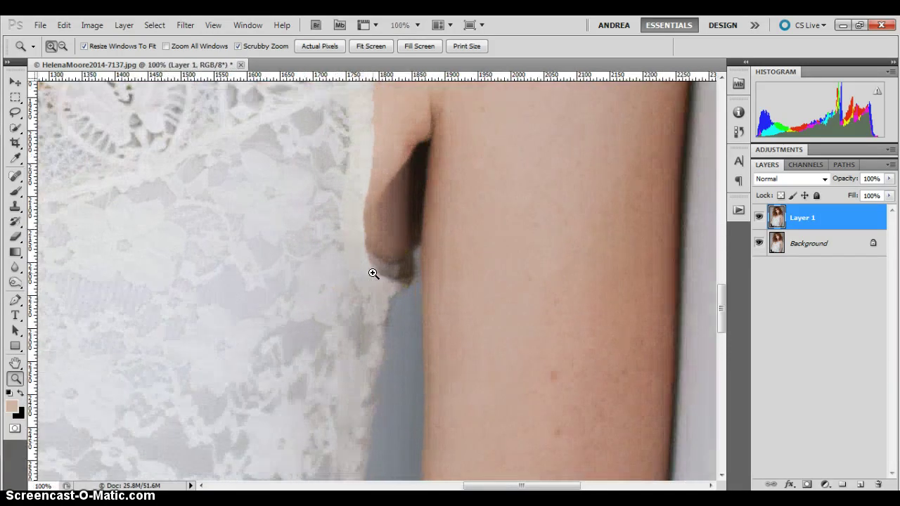
pyautogui.click(373, 274)
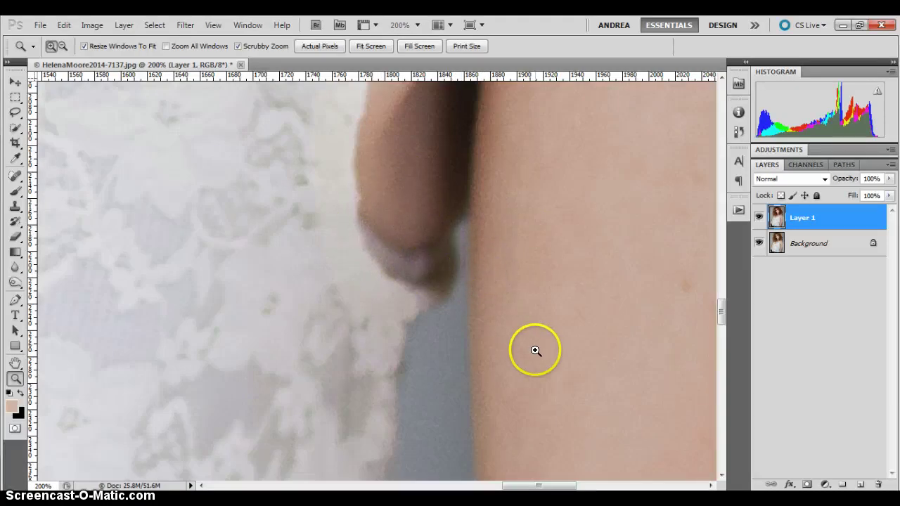
# Step: Set the Clone Stamp to a 20 px, 25% hardness brush and clone lace over the bra piece's lower edge
pyautogui.click(15, 177)
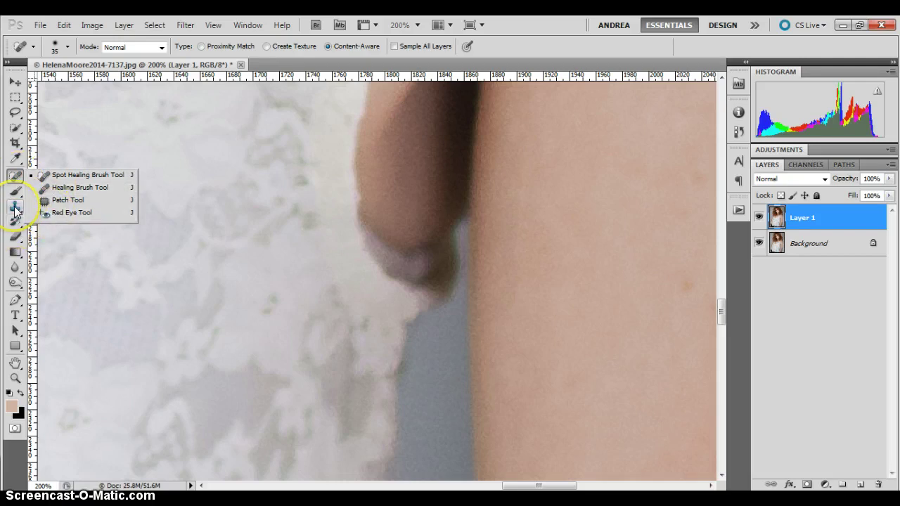
pyautogui.click(16, 208)
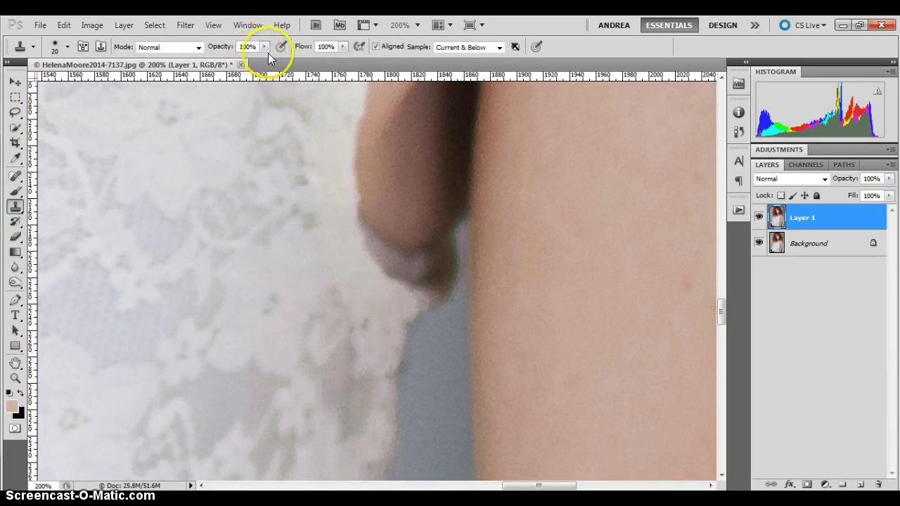
pyautogui.click(67, 47)
pyautogui.click(33, 110)
pyautogui.hotkey('shift', 'Up')
pyautogui.hotkey('shift', 'Up')
pyautogui.hotkey('shift', 'Up')
pyautogui.press('Down')
pyautogui.press('Down')
pyautogui.press('Down')
pyautogui.press('Down')
pyautogui.press('Down')
pyautogui.press('Down')
pyautogui.press('Down')
pyautogui.press('Down')
pyautogui.press('Down')
pyautogui.press('Down')
pyautogui.press('Down')
pyautogui.press('Down')
pyautogui.press('Down')
pyautogui.press('Down')
pyautogui.press('Down')
pyautogui.press('Down')
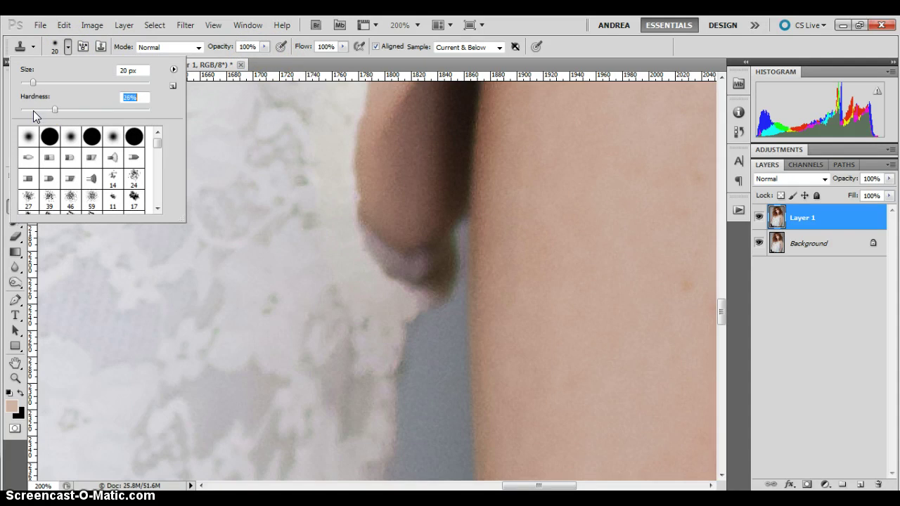
pyautogui.press('Down')
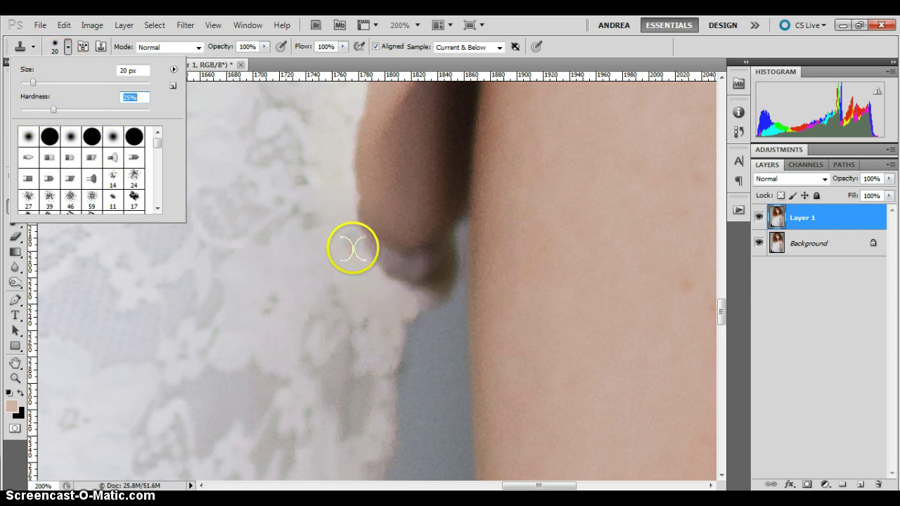
pyautogui.moveTo(357, 261); pyautogui.dragTo(408, 297)
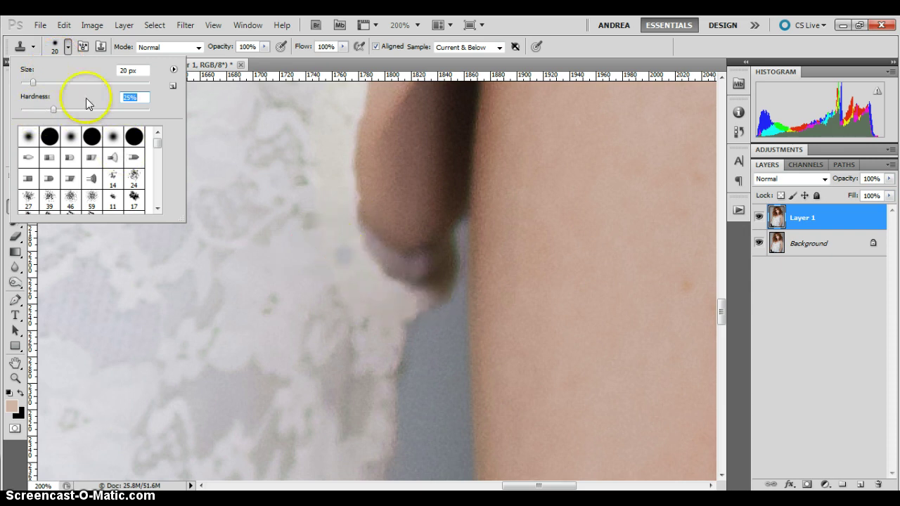
pyautogui.moveTo(388, 244)
pyautogui.mouseDown()
pyautogui.moveTo(408, 267)
pyautogui.moveTo(379, 256)
pyautogui.moveTo(422, 266)
pyautogui.mouseUp()
# Step: Clone nearby lace over the bright spot and tip of the bra piece
pyautogui.click(69, 53)
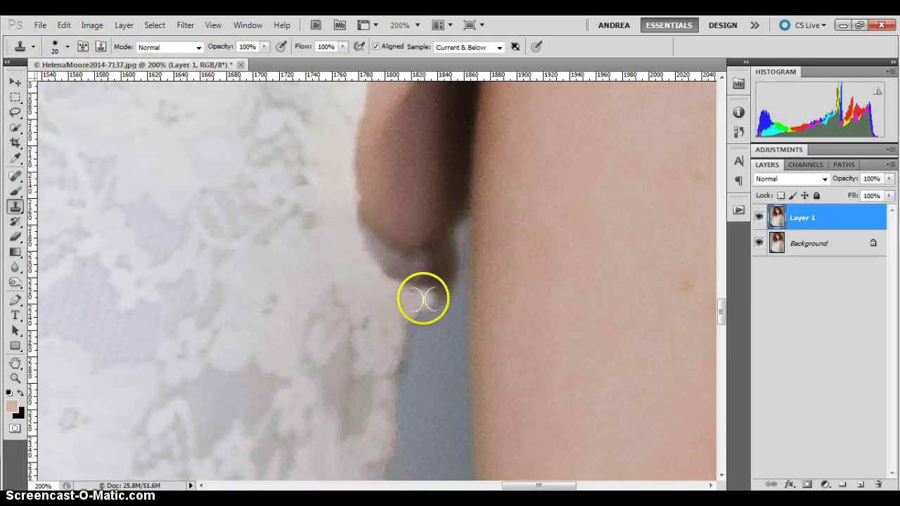
pyautogui.click(397, 266)
pyautogui.moveTo(400, 222); pyautogui.dragTo(395, 218)
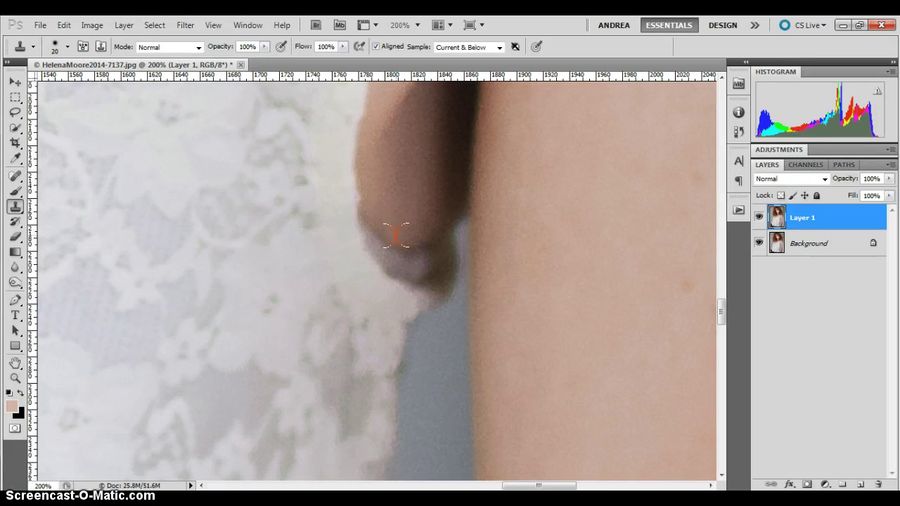
pyautogui.moveTo(396, 236)
pyautogui.mouseDown()
pyautogui.moveTo(394, 215)
pyautogui.moveTo(375, 207)
pyautogui.moveTo(417, 224)
pyautogui.moveTo(378, 204)
pyautogui.moveTo(438, 211)
pyautogui.moveTo(422, 231)
pyautogui.moveTo(390, 217)
pyautogui.moveTo(387, 242)
pyautogui.moveTo(397, 245)
pyautogui.moveTo(389, 245)
pyautogui.mouseUp()
pyautogui.click(390, 217)
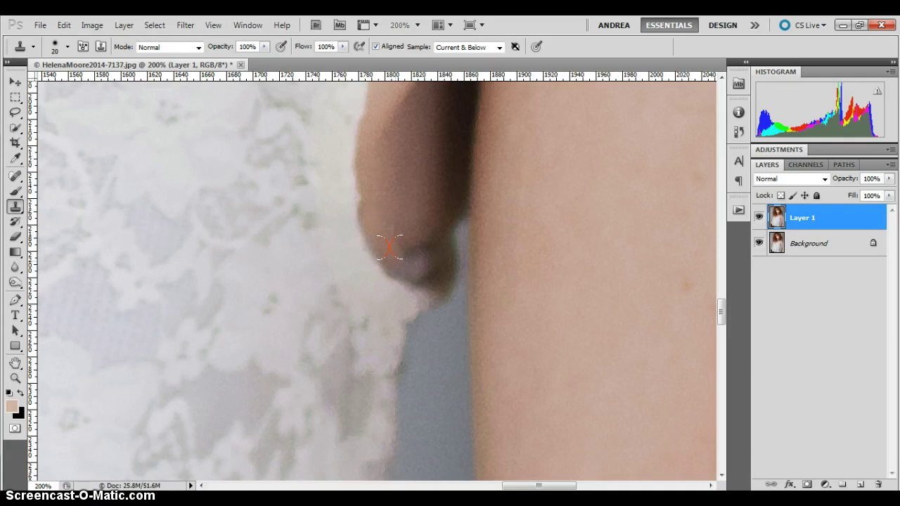
pyautogui.moveTo(390, 245)
pyautogui.mouseDown()
pyautogui.moveTo(416, 267)
pyautogui.moveTo(428, 252)
pyautogui.moveTo(392, 241)
pyautogui.mouseUp()
# Step: Resample a clone source and blend lace smoothly along the area below the bra piece
pyautogui.keyDown('alt'); pyautogui.click(514, 332); pyautogui.keyUp('alt')
pyautogui.click(381, 287)
pyautogui.moveTo(378, 288)
pyautogui.mouseDown()
pyautogui.moveTo(366, 259)
pyautogui.moveTo(412, 283)
pyautogui.moveTo(388, 268)
pyautogui.moveTo(388, 246)
pyautogui.moveTo(344, 235)
pyautogui.moveTo(288, 166)
pyautogui.moveTo(413, 284)
pyautogui.moveTo(402, 229)
pyautogui.moveTo(452, 283)
pyautogui.moveTo(422, 242)
pyautogui.moveTo(361, 203)
pyautogui.moveTo(364, 221)
pyautogui.moveTo(419, 251)
pyautogui.moveTo(381, 219)
pyautogui.moveTo(385, 232)
pyautogui.moveTo(425, 254)
pyautogui.moveTo(394, 243)
pyautogui.moveTo(382, 213)
pyautogui.moveTo(426, 244)
pyautogui.moveTo(398, 224)
pyautogui.moveTo(399, 243)
pyautogui.moveTo(374, 219)
pyautogui.moveTo(445, 249)
pyautogui.moveTo(418, 212)
pyautogui.moveTo(377, 206)
pyautogui.moveTo(430, 284)
pyautogui.mouseUp()
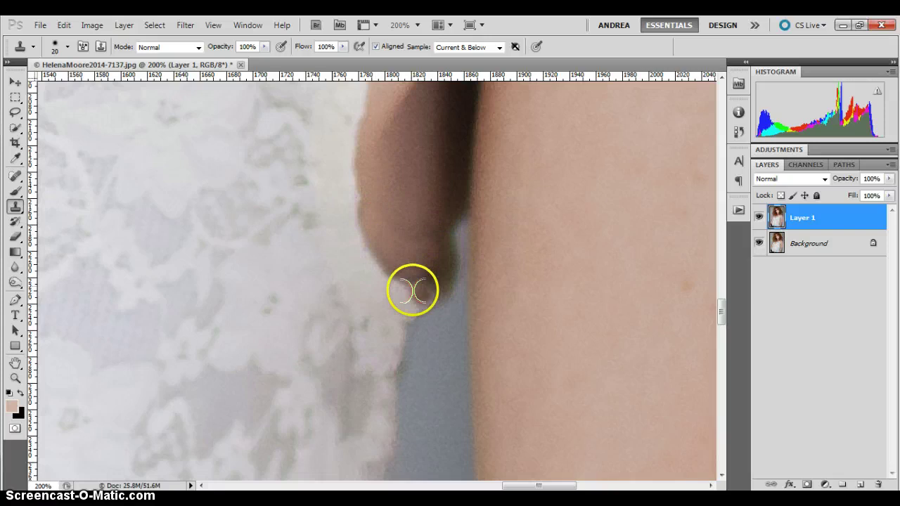
pyautogui.click(16, 177)
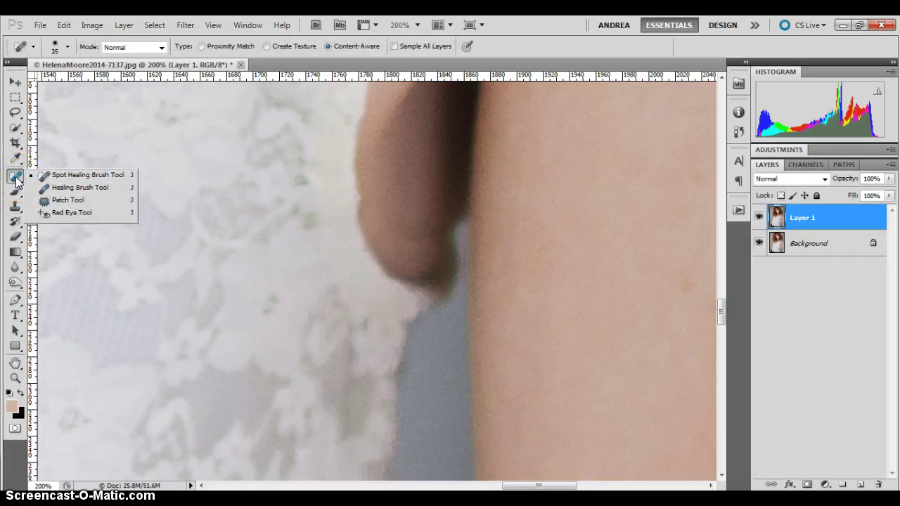
# Step: Switch to a soft 25 px Brush with 0% hardness at 11% opacity
pyautogui.click(16, 179)
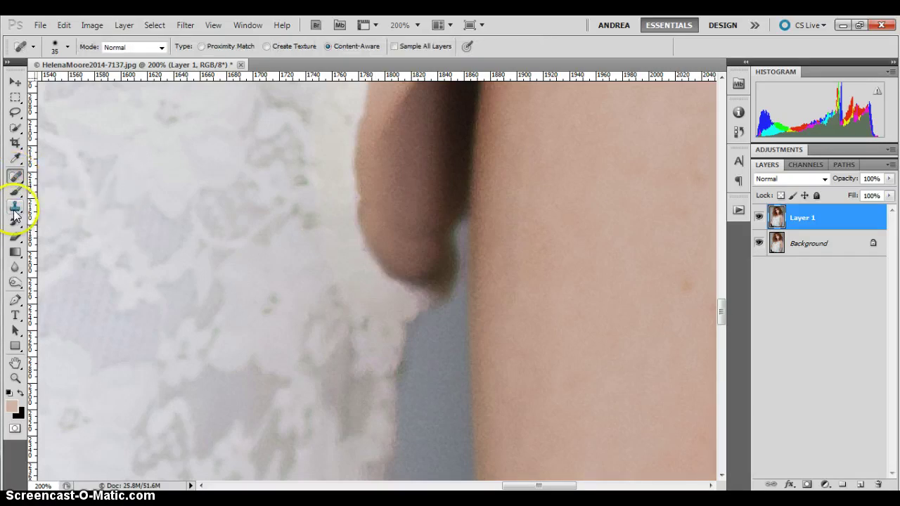
pyautogui.click(16, 194)
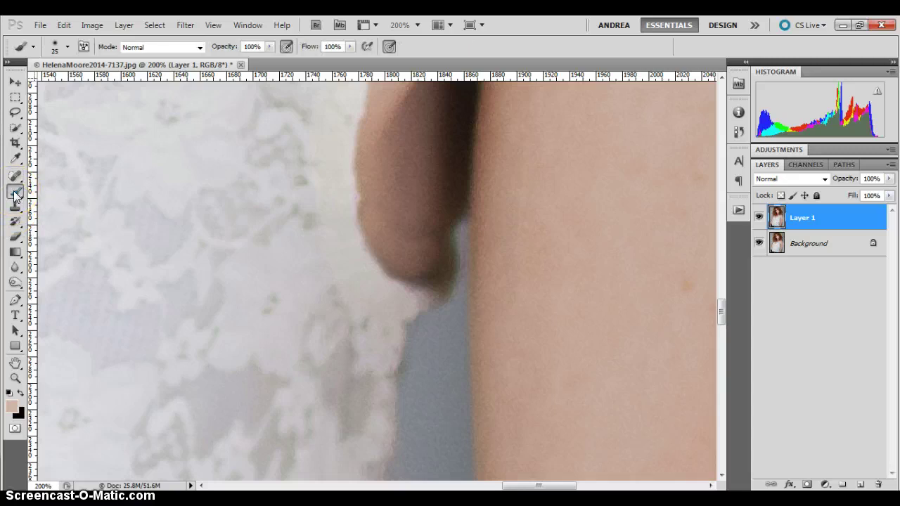
pyautogui.click(16, 195)
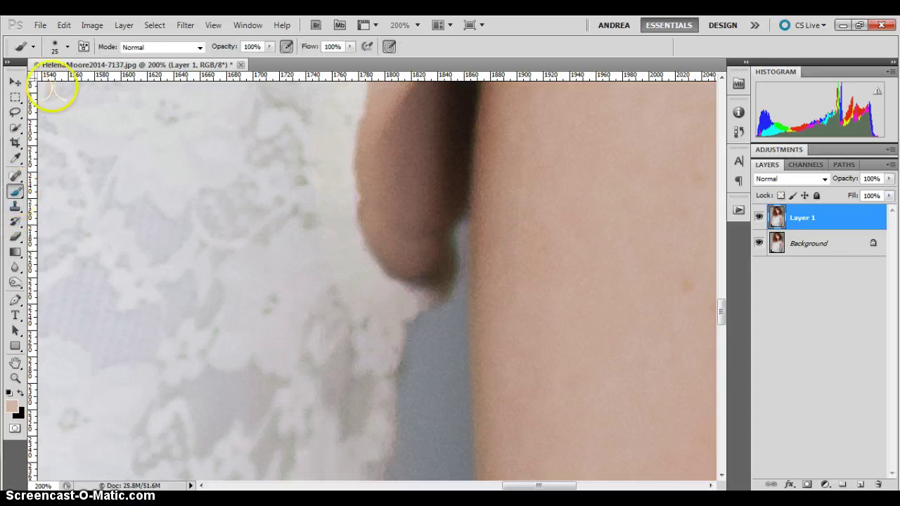
pyautogui.click(67, 47)
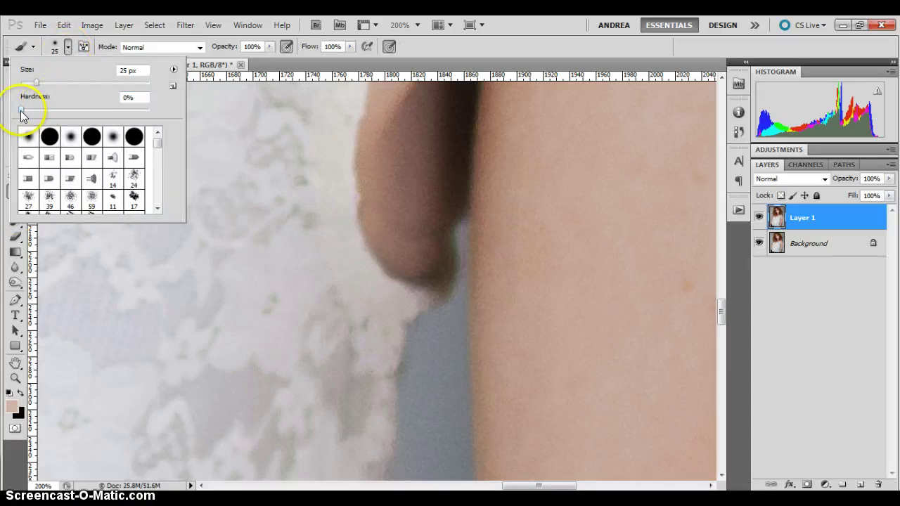
pyautogui.click(67, 47)
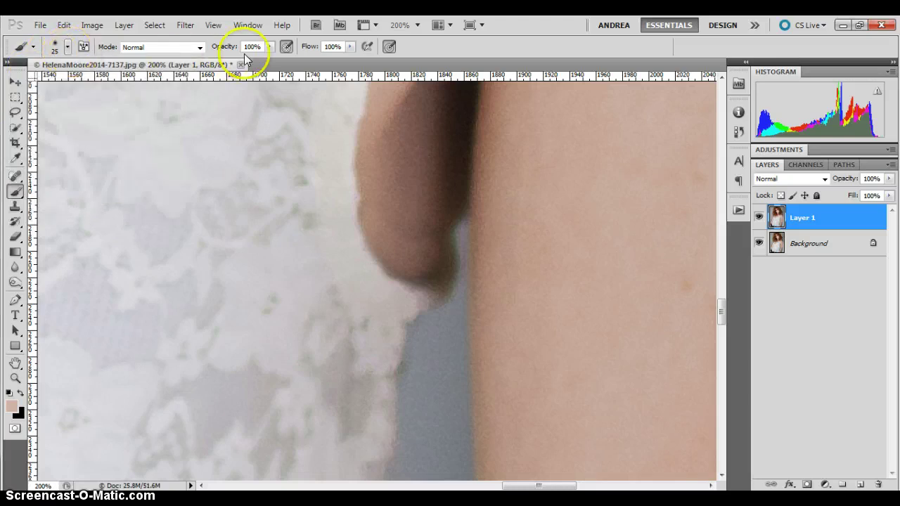
pyautogui.click(269, 47)
pyautogui.moveTo(269, 59); pyautogui.dragTo(209, 59)
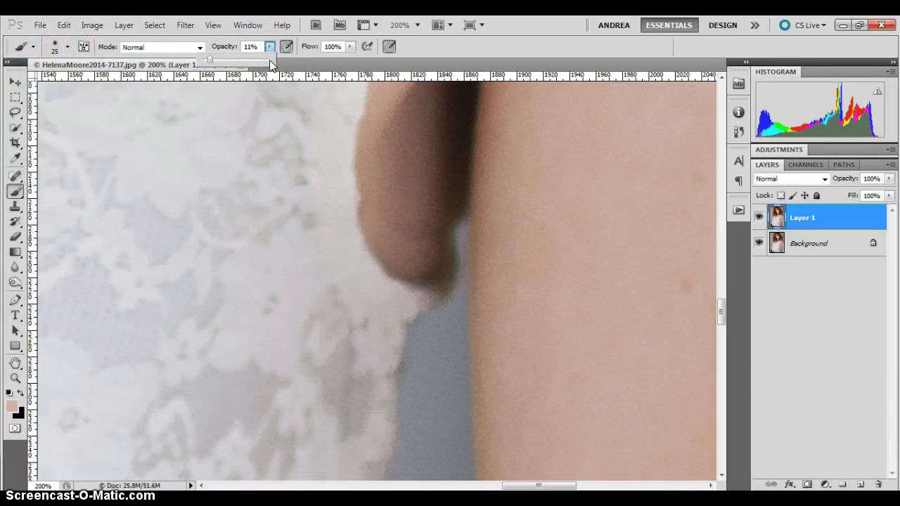
# Step: Add an empty Layer 2 above Layer 1 and confirm a darker brown foreground colour
pyautogui.click(861, 485)
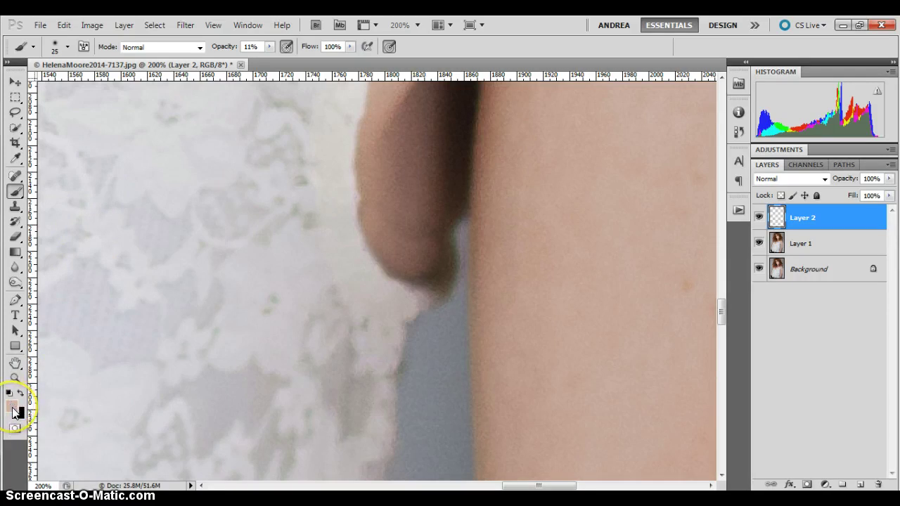
pyautogui.click(11, 406)
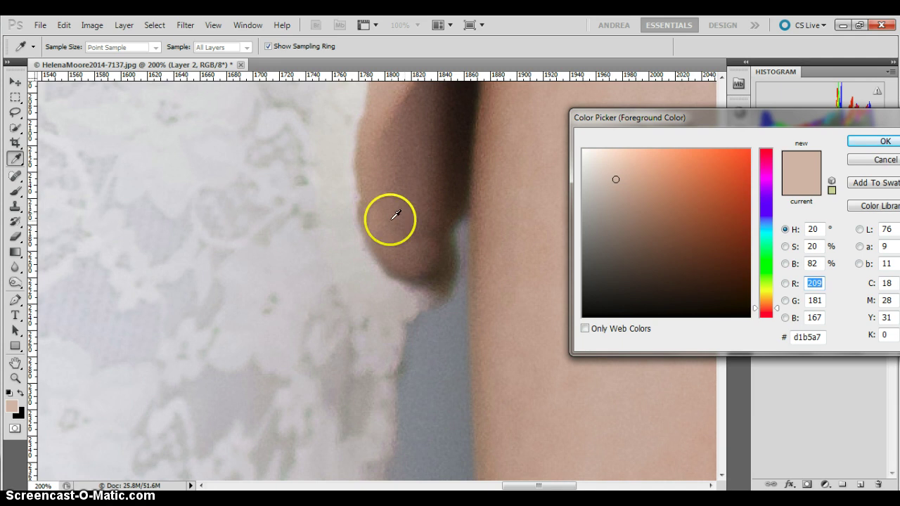
pyautogui.click(875, 142)
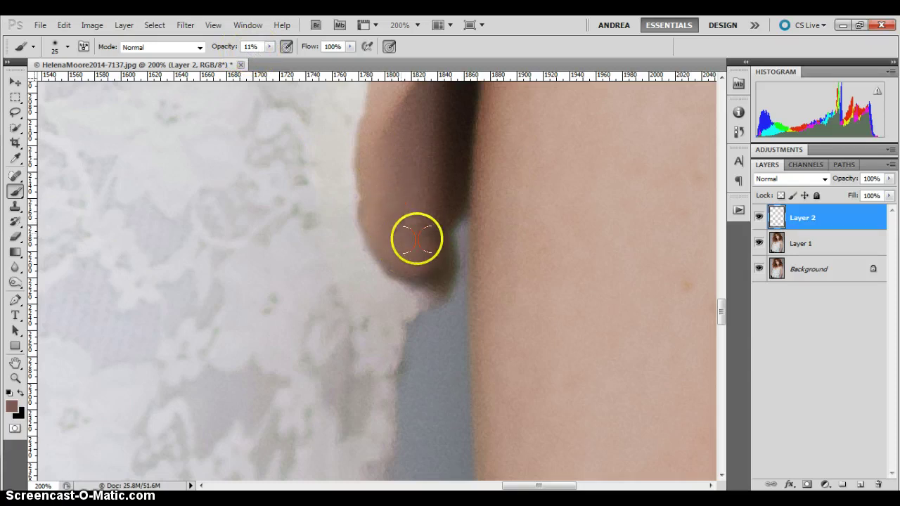
# Step: Paint faint 11% brown strokes on Layer 2 along the bra piece's lower edge
pyautogui.moveTo(411, 191)
pyautogui.mouseDown()
pyautogui.moveTo(396, 218)
pyautogui.moveTo(387, 213)
pyautogui.moveTo(416, 189)
pyautogui.moveTo(456, 191)
pyautogui.moveTo(426, 235)
pyautogui.moveTo(420, 209)
pyautogui.mouseUp()
pyautogui.moveTo(488, 300)
pyautogui.mouseDown()
pyautogui.moveTo(419, 277)
pyautogui.moveTo(384, 223)
pyautogui.mouseUp()
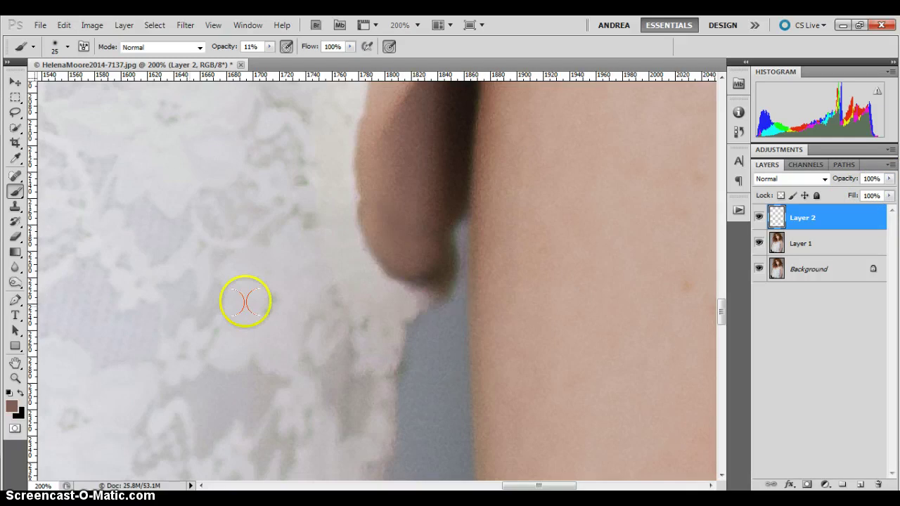
pyautogui.click(14, 379)
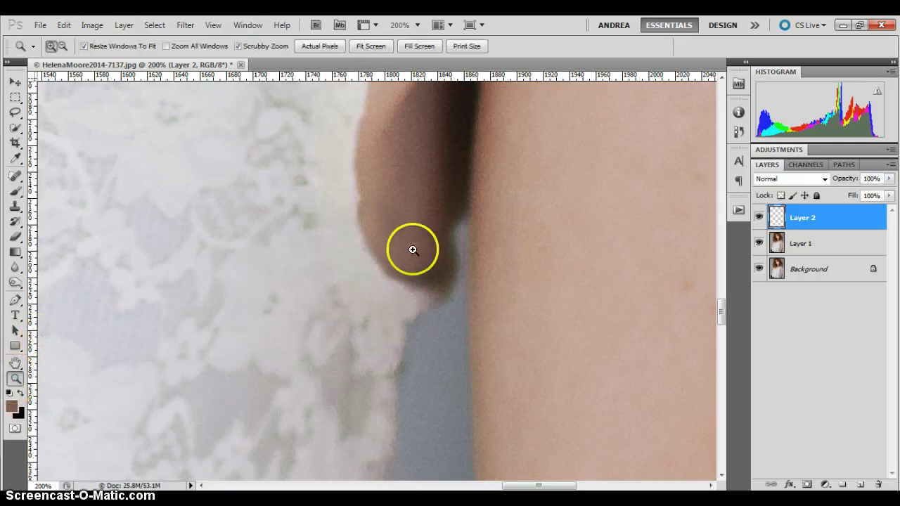
pyautogui.keyDown('alt'); pyautogui.click(414, 246); pyautogui.keyUp('alt')
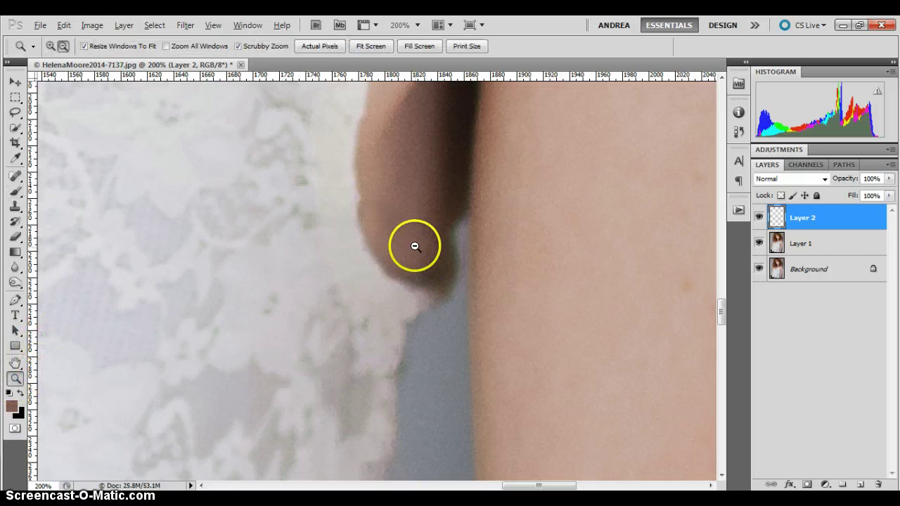
pyautogui.keyDown('alt'); pyautogui.click(413, 257); pyautogui.keyUp('alt')
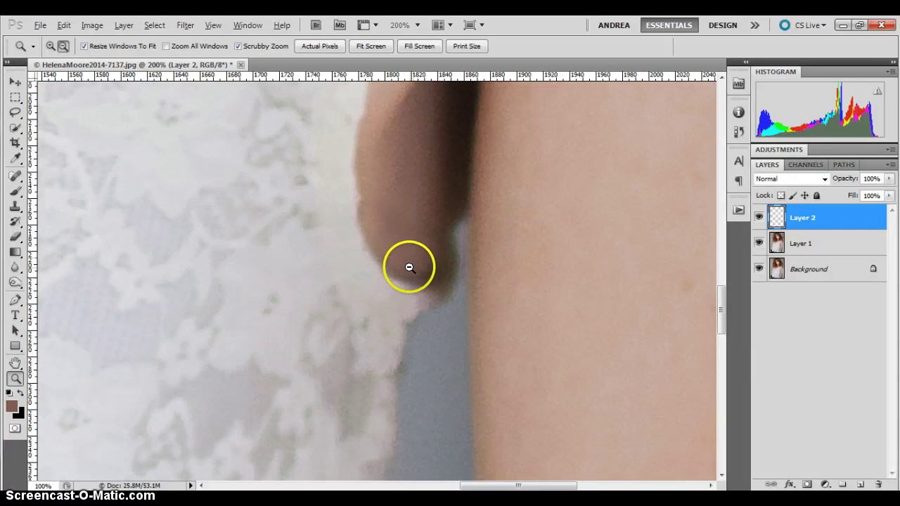
pyautogui.keyDown('alt'); pyautogui.click(409, 267); pyautogui.keyUp('alt')
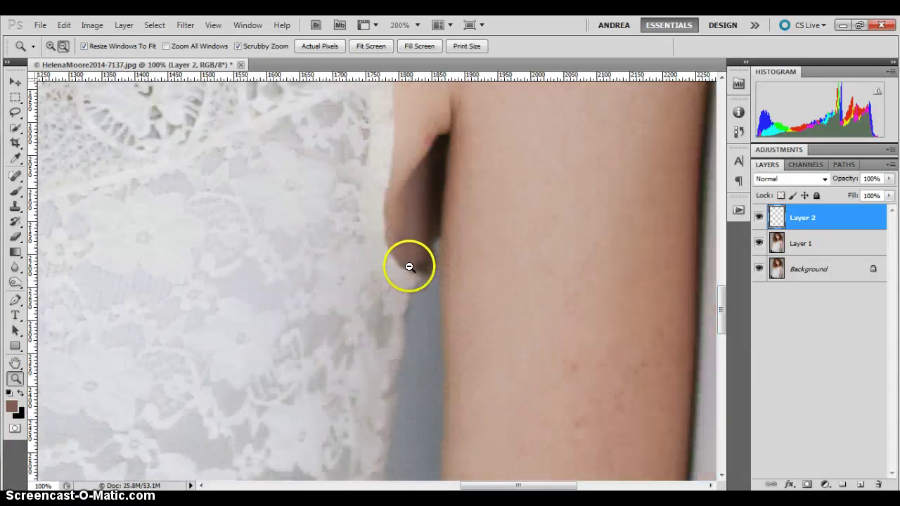
pyautogui.keyDown('alt'); pyautogui.click(348, 267); pyautogui.keyUp('alt')
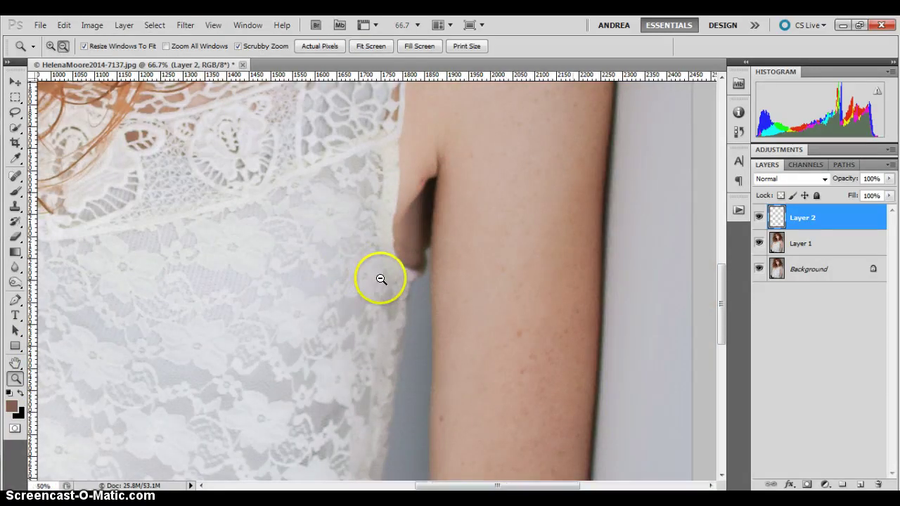
pyautogui.keyDown('alt'); pyautogui.click(379, 279); pyautogui.keyUp('alt')
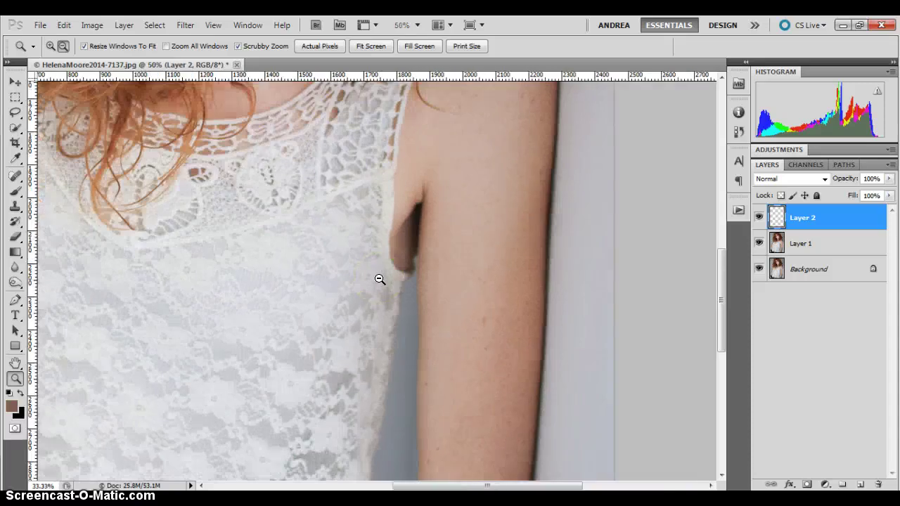
pyautogui.keyDown('alt'); pyautogui.click(379, 279); pyautogui.keyUp('alt')
pyautogui.keyDown('alt'); pyautogui.click(350, 287); pyautogui.keyUp('alt')
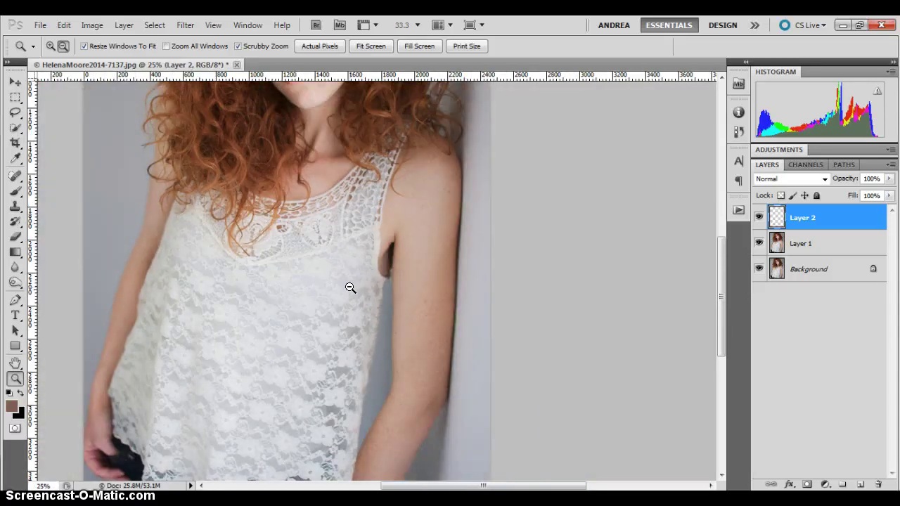
pyautogui.keyDown('alt'); pyautogui.click(350, 288); pyautogui.keyUp('alt')
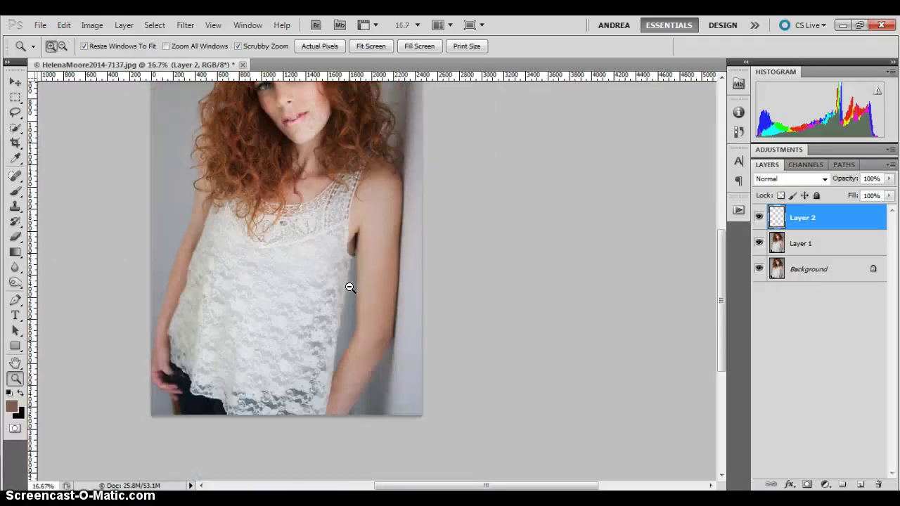
# Step: Lower Layer 2's opacity to 8% to compare the retouch with the original
pyautogui.moveTo(368, 267); pyautogui.dragTo(342, 245)
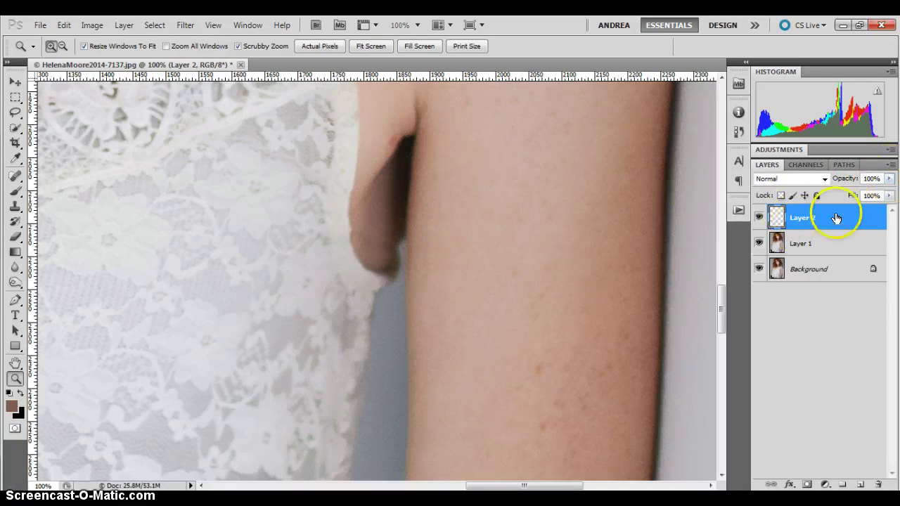
pyautogui.moveTo(890, 179); pyautogui.dragTo(891, 197)
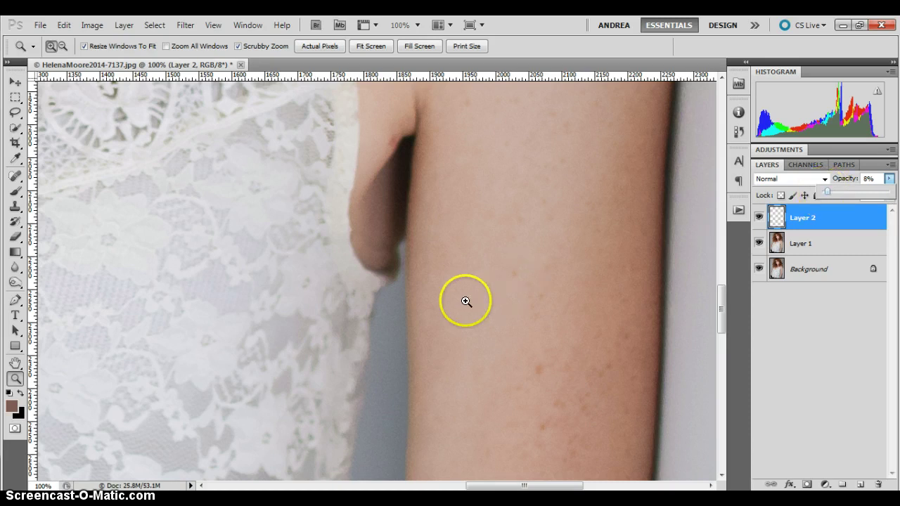
pyautogui.keyDown('alt'); pyautogui.click(430, 272); pyautogui.keyUp('alt')
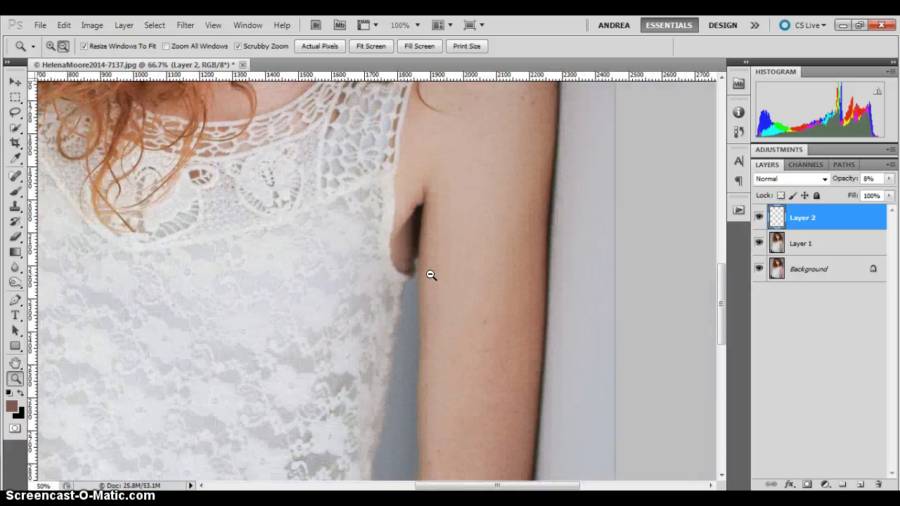
pyautogui.keyDown('alt'); pyautogui.click(431, 275); pyautogui.keyUp('alt')
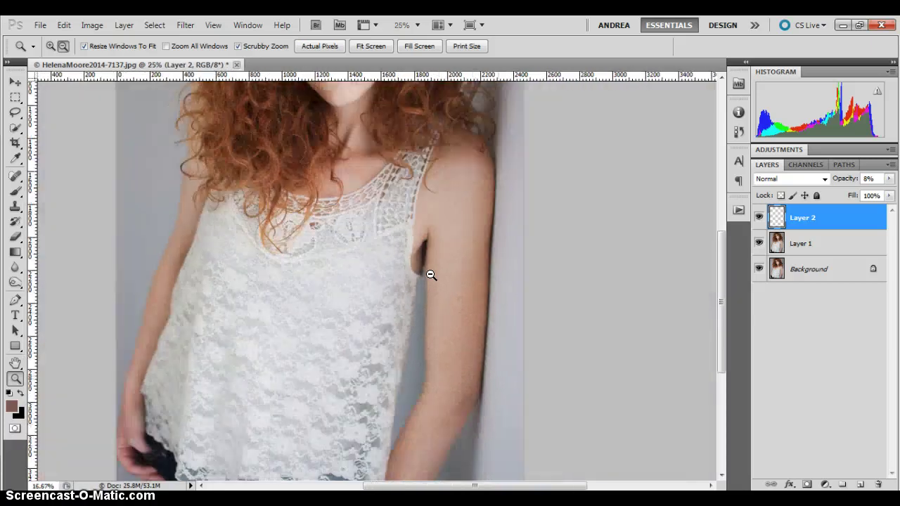
pyautogui.keyDown('alt'); pyautogui.click(429, 275); pyautogui.keyUp('alt')
# Step: Zoom out to the whole portrait, then back in closely on the underarm
pyautogui.keyDown('alt'); pyautogui.click(429, 275); pyautogui.keyUp('alt')
pyautogui.click(323, 266)
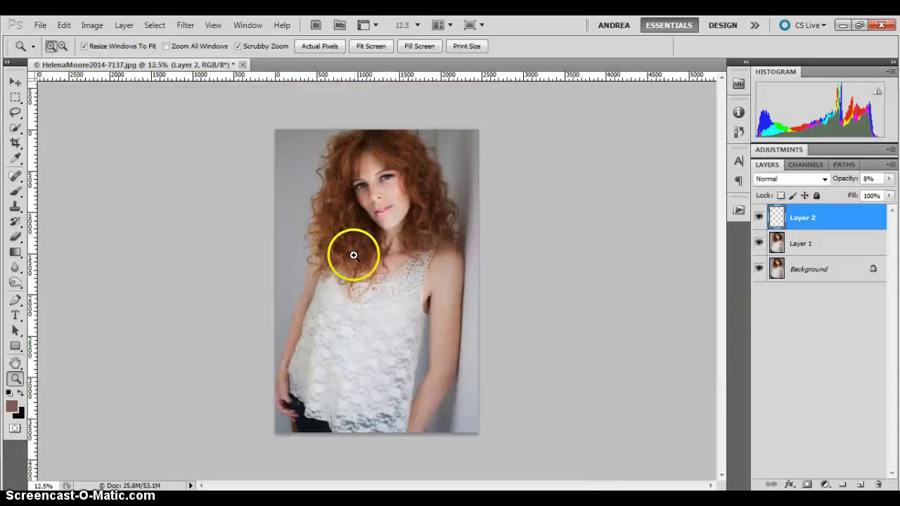
pyautogui.click(424, 322)
pyautogui.click(358, 262)
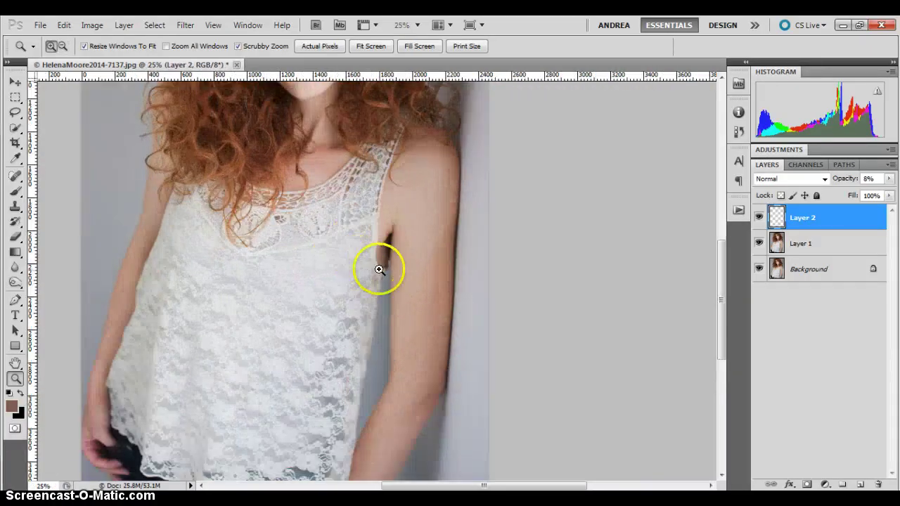
pyautogui.click(398, 278)
pyautogui.click(380, 260)
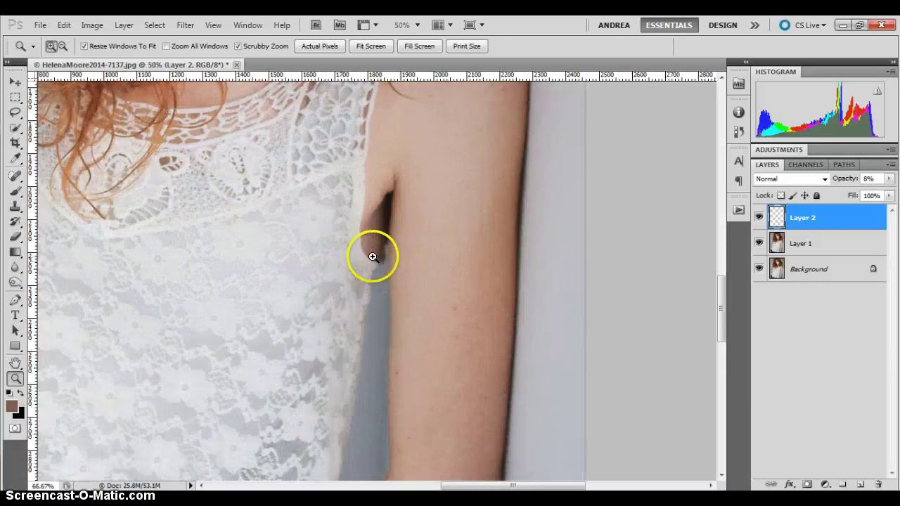
pyautogui.click(373, 255)
pyautogui.click(373, 256)
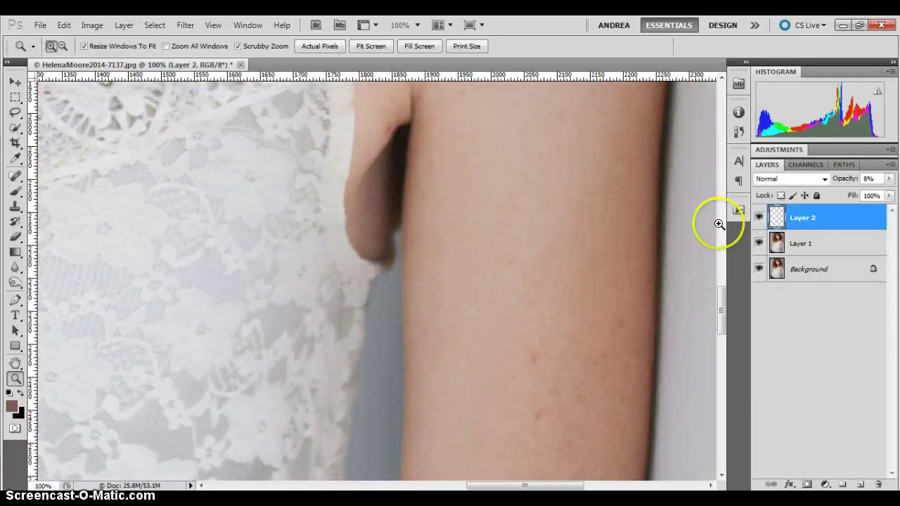
# Step: Restore Layer 2 to 100% opacity and add 3% Gaussian monochromatic noise to it
pyautogui.click(890, 179)
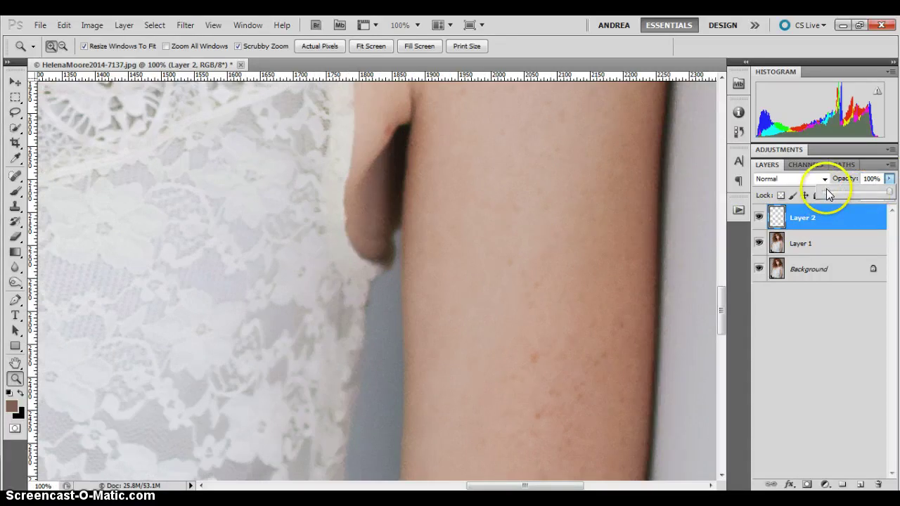
pyautogui.click(804, 219)
pyautogui.click(191, 25)
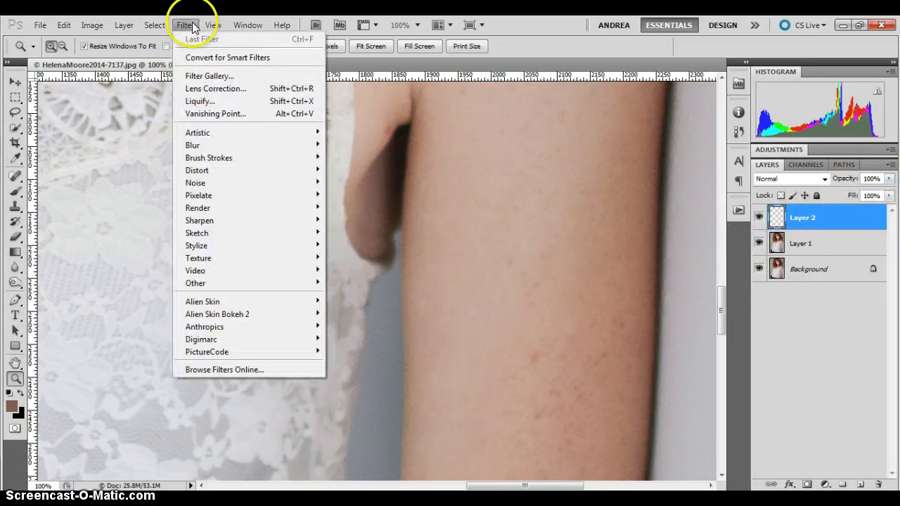
pyautogui.moveTo(232, 184)
pyautogui.click(350, 181)
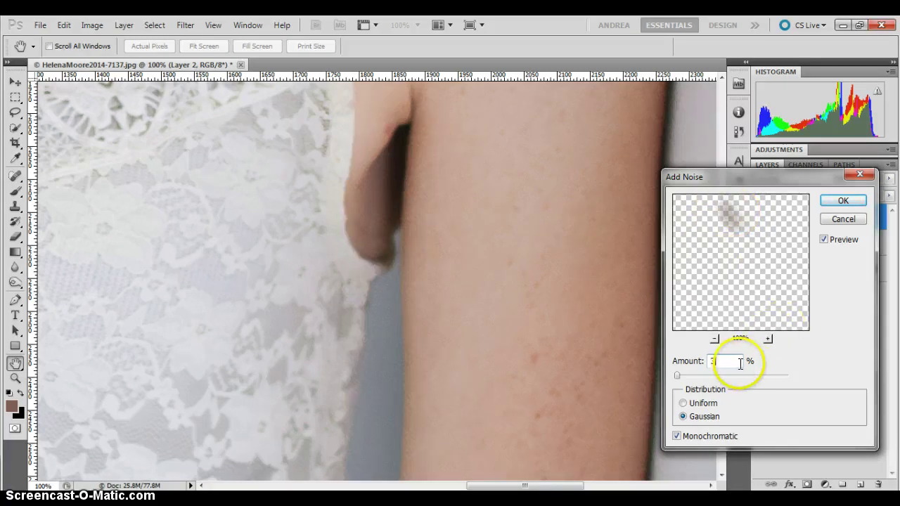
pyautogui.click(694, 362)
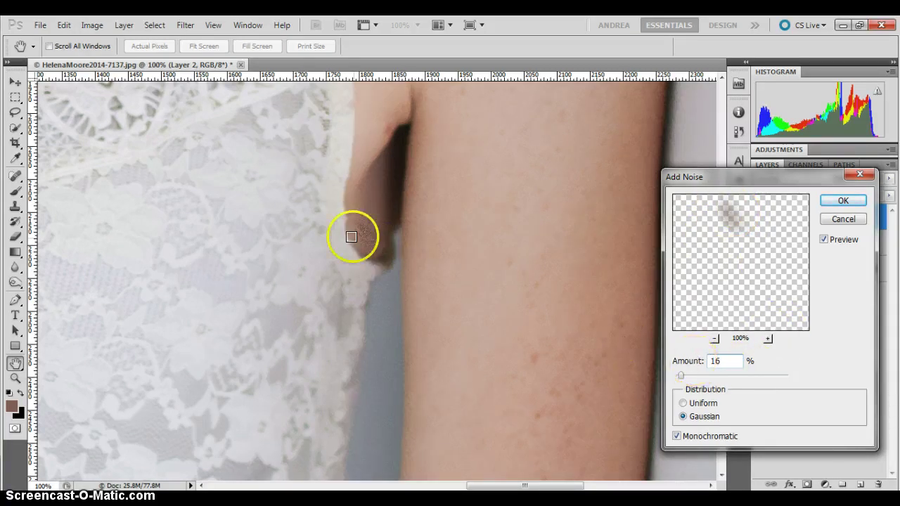
pyautogui.click(702, 362)
pyautogui.write('3')
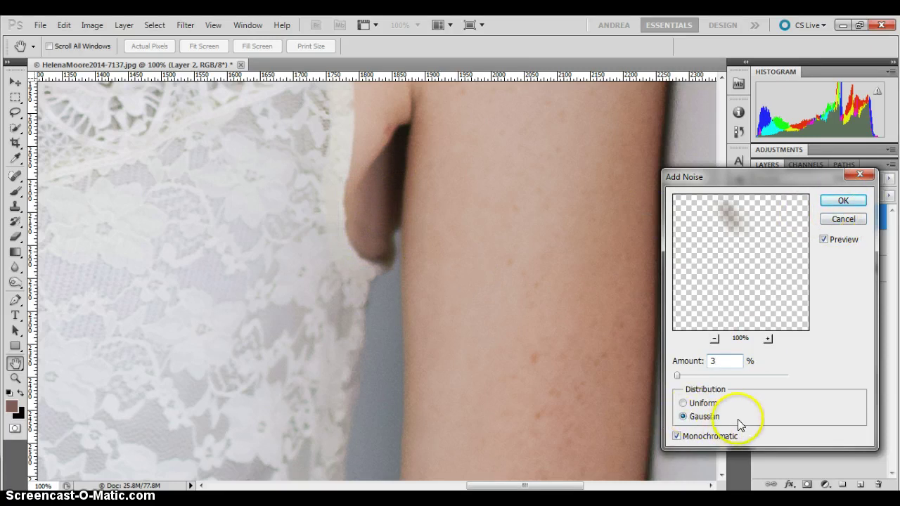
pyautogui.click(835, 204)
pyautogui.press('z')
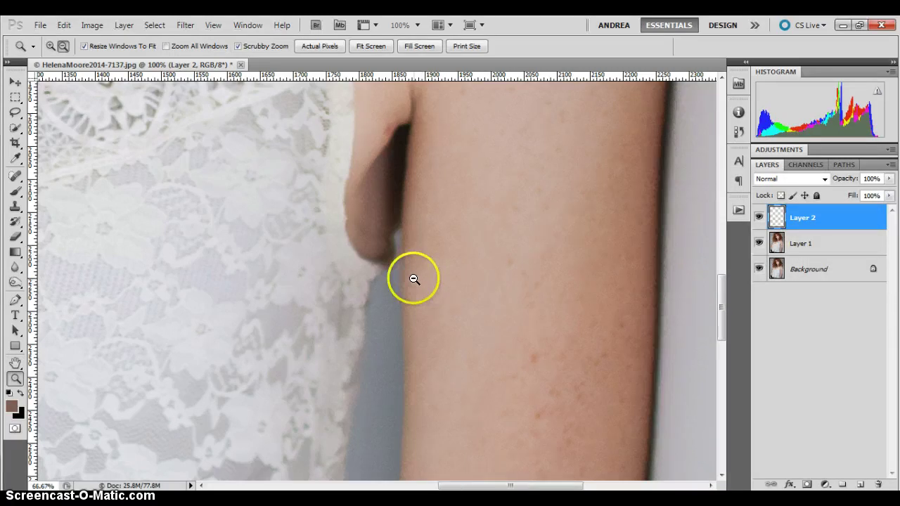
# Step: Sample a light skin tone from the arm and paint it over the dark armpit shadow
pyautogui.keyDown('alt'); pyautogui.click(363, 284); pyautogui.keyUp('alt')
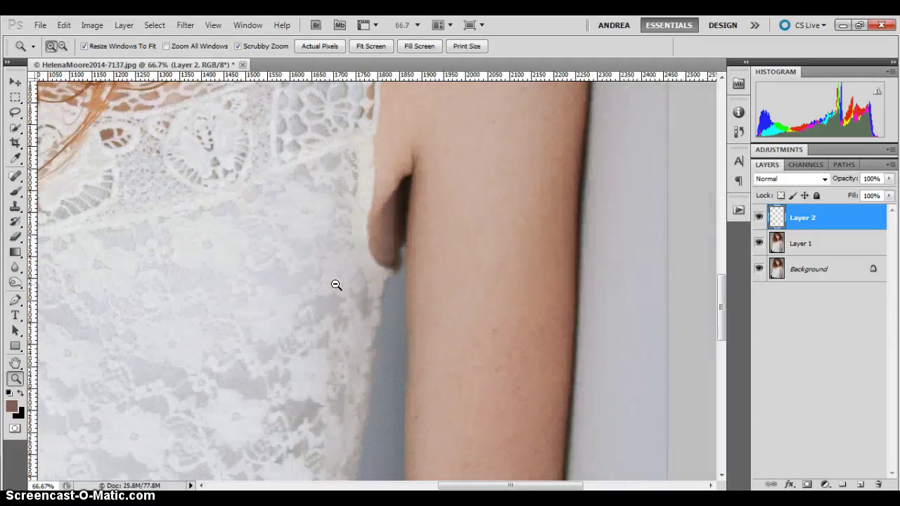
pyautogui.click(401, 181)
pyautogui.click(16, 192)
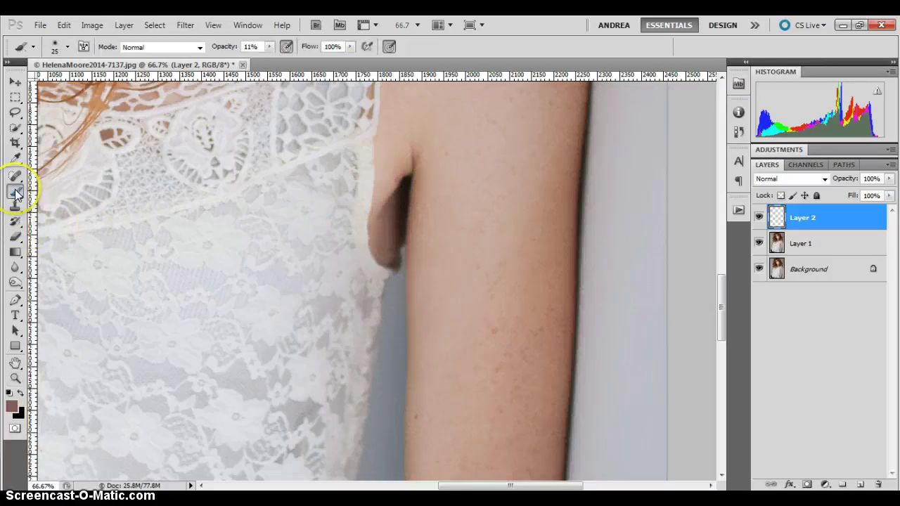
pyautogui.moveTo(401, 161); pyautogui.dragTo(398, 163)
pyautogui.keyDown('alt'); pyautogui.click(396, 166); pyautogui.keyUp('alt')
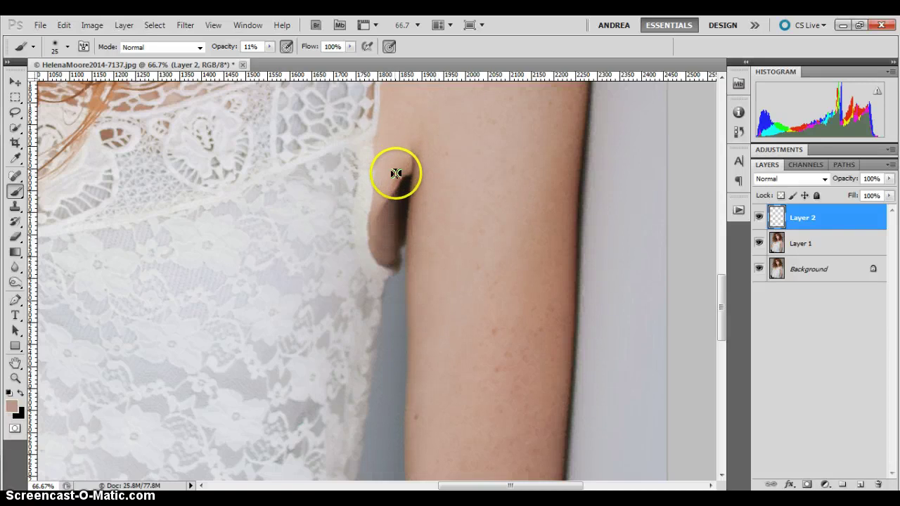
pyautogui.moveTo(396, 175)
pyautogui.mouseDown()
pyautogui.moveTo(392, 187)
pyautogui.moveTo(422, 163)
pyautogui.mouseUp()
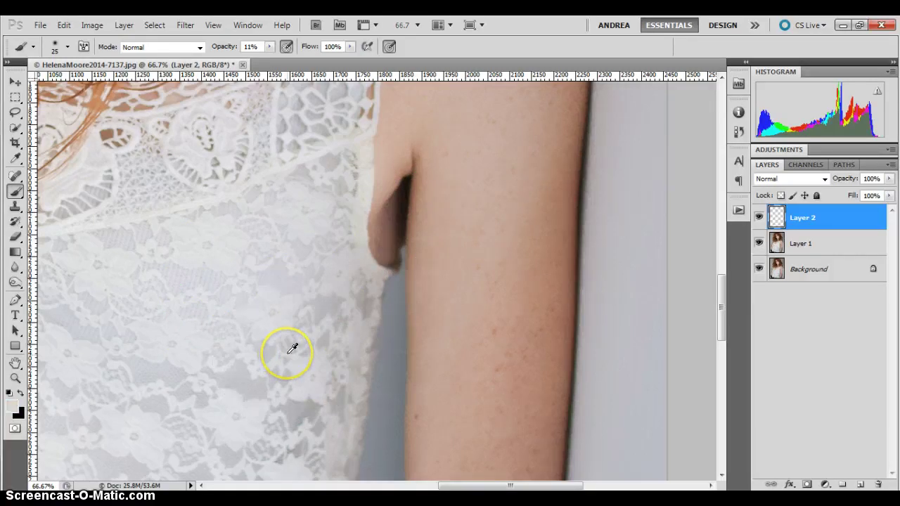
pyautogui.click(15, 378)
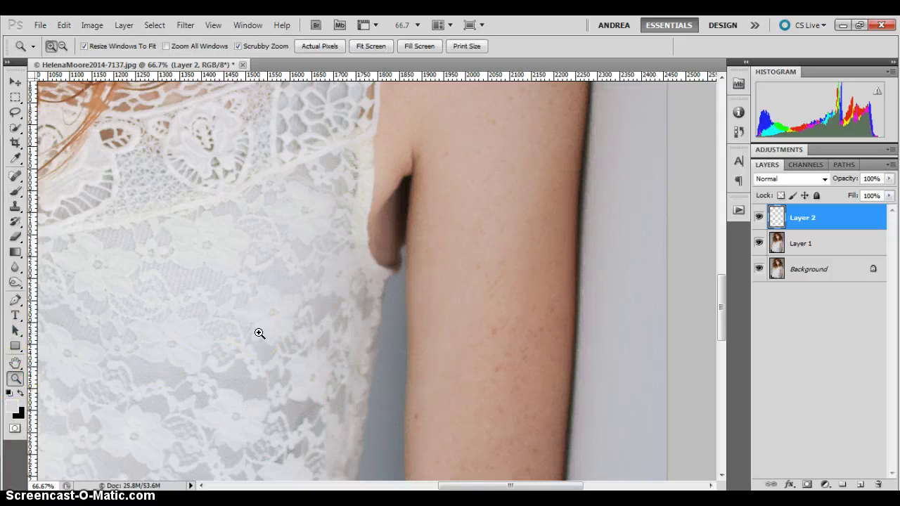
pyautogui.keyDown('alt'); pyautogui.click(257, 306); pyautogui.keyUp('alt')
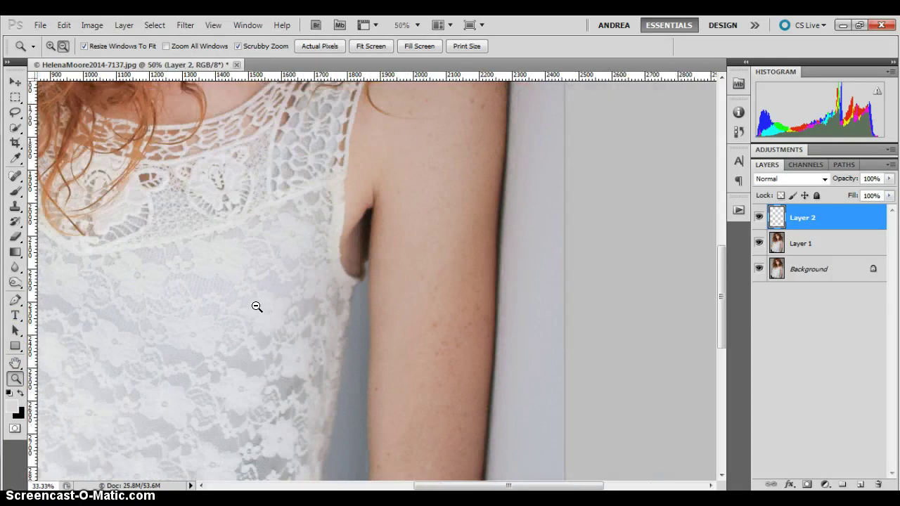
pyautogui.keyDown('alt'); pyautogui.click(256, 306); pyautogui.keyUp('alt')
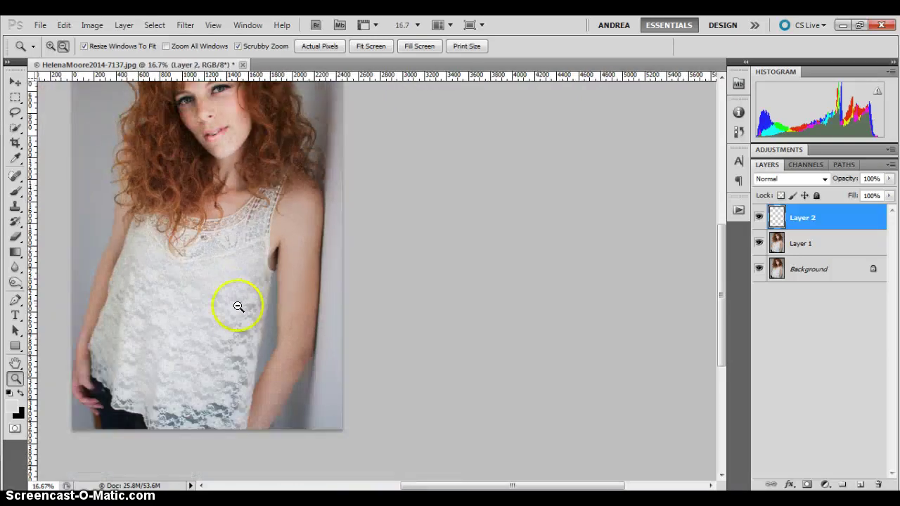
pyautogui.moveTo(217, 263); pyautogui.dragTo(534, 316)
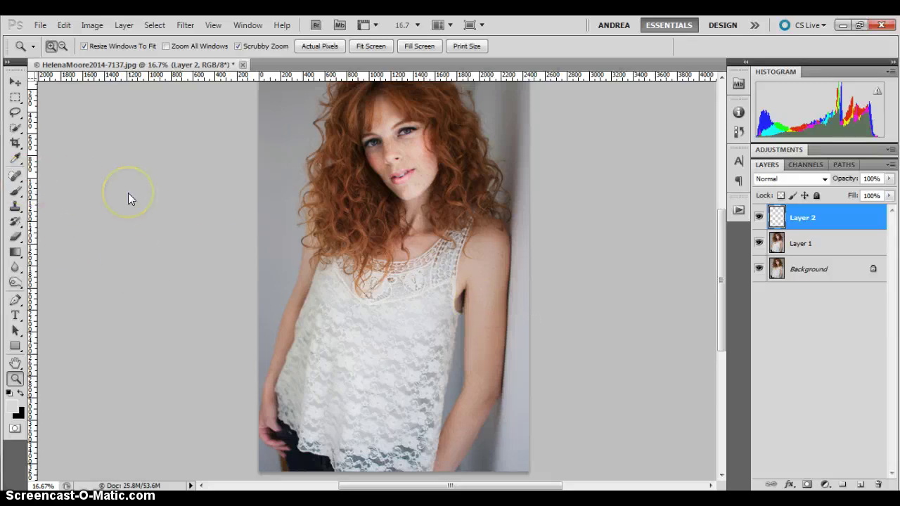
# Step: Merge Layer 1 and Layer 2 into one Background layer with Layer > Flatten Image
pyautogui.click(125, 25)
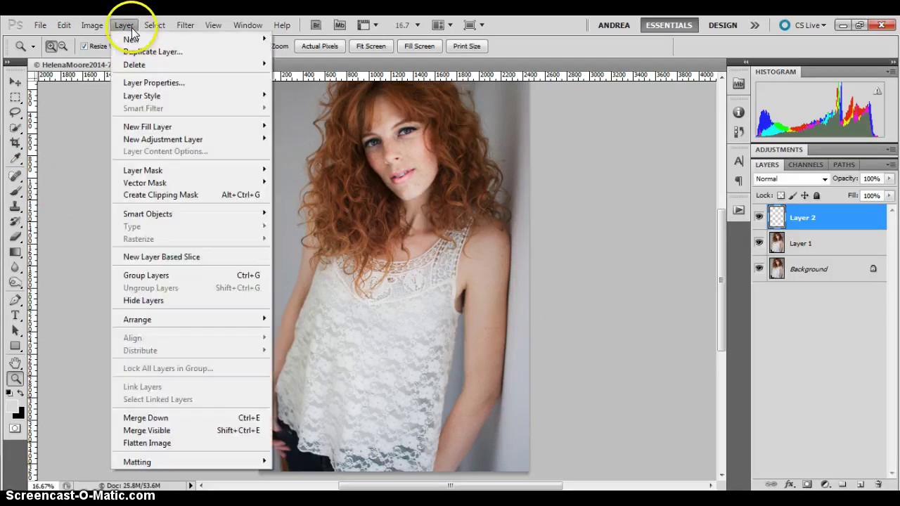
pyautogui.click(182, 445)
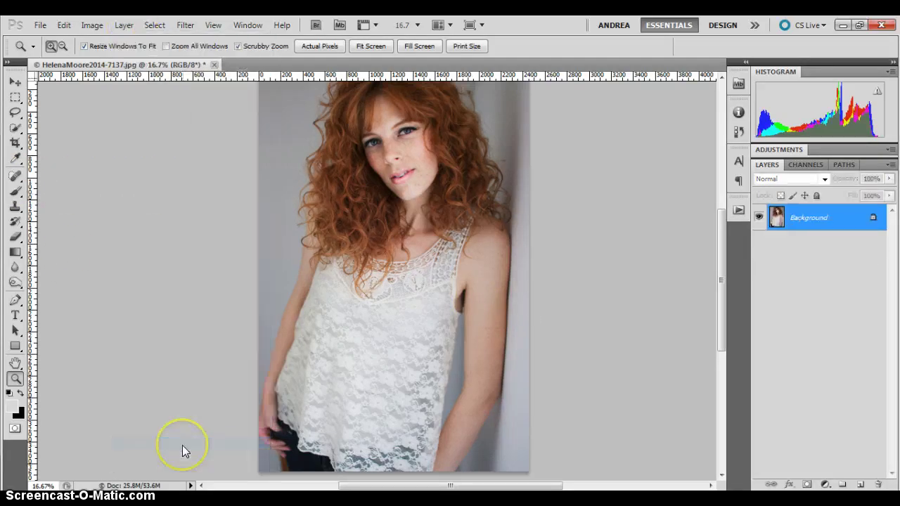